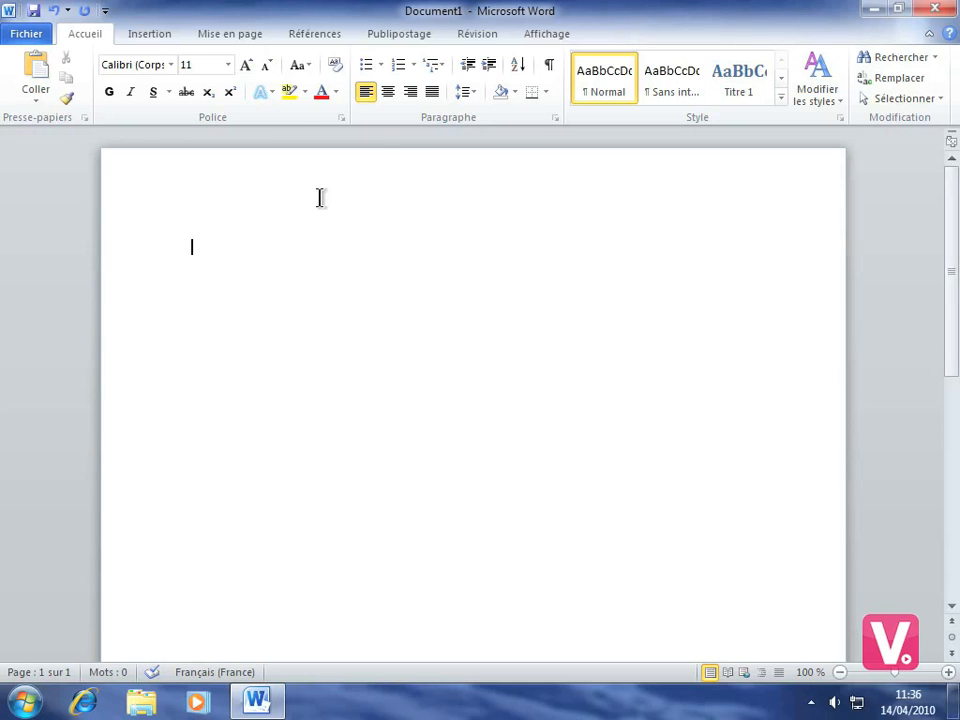
Start a new source in the source manager with type Ouvrage and language Français (France)
{"action": "left_click", "coordinate": [317, 36]}
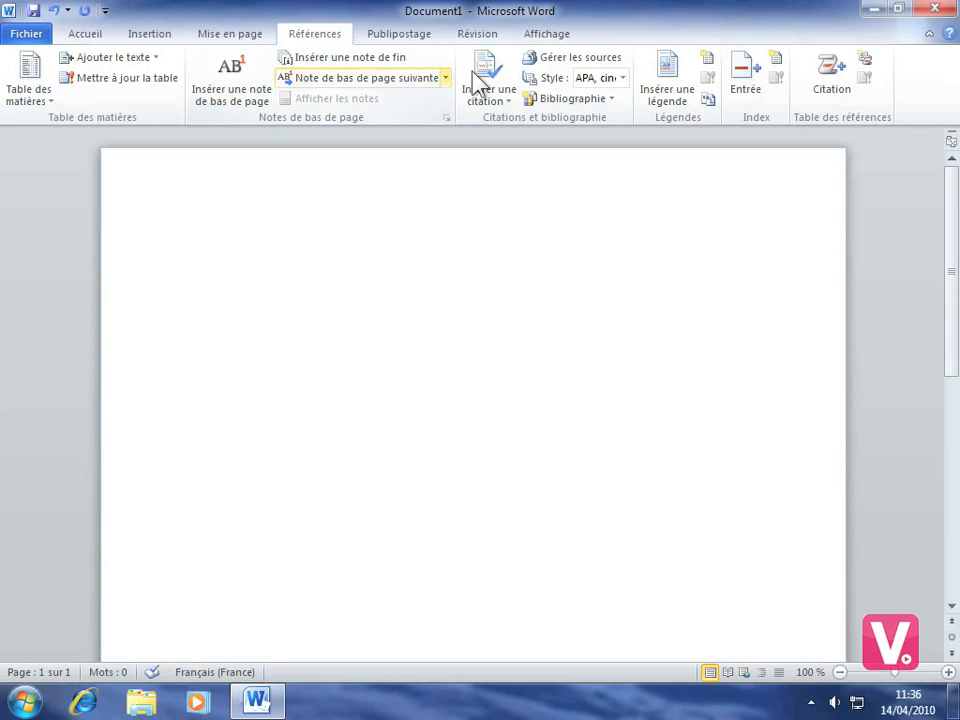
{"action": "left_click", "coordinate": [578, 58]}
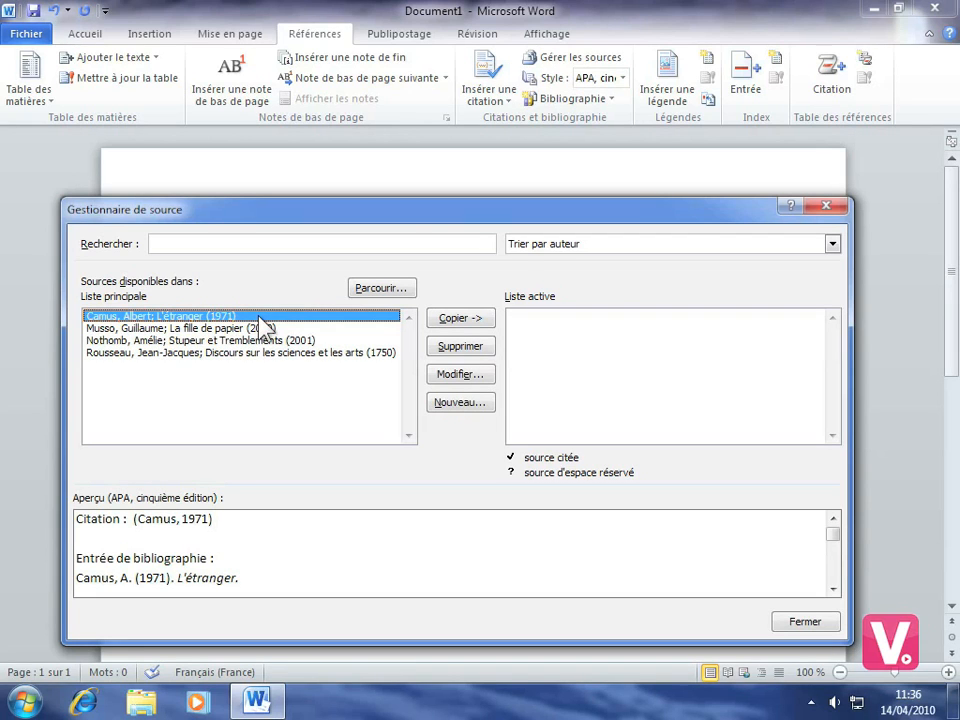
{"action": "left_click", "coordinate": [460, 404]}
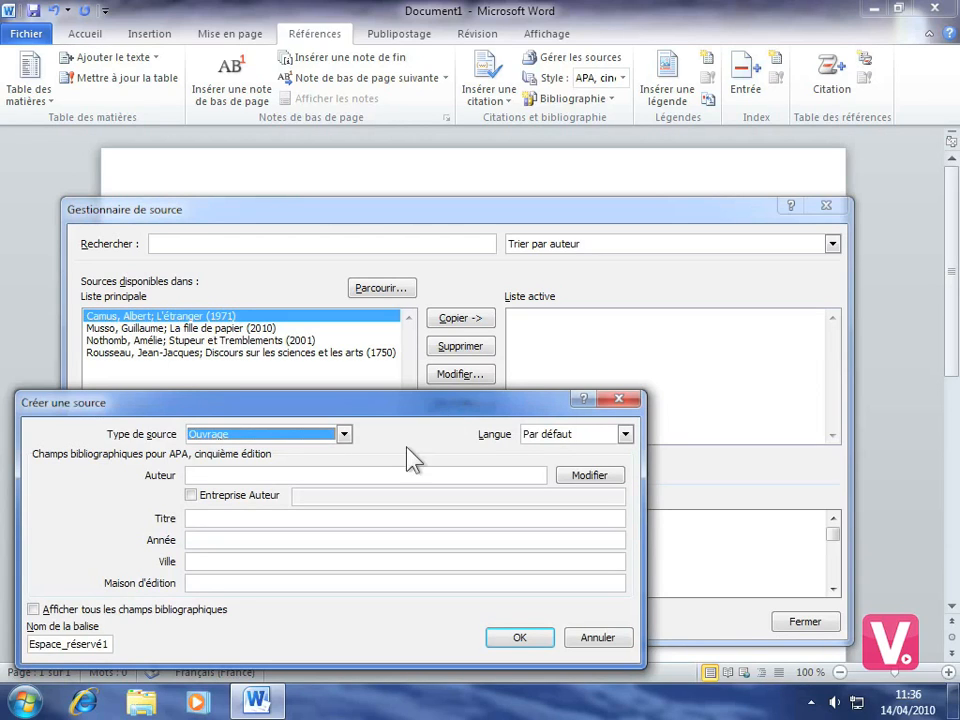
{"action": "left_click", "coordinate": [345, 434]}
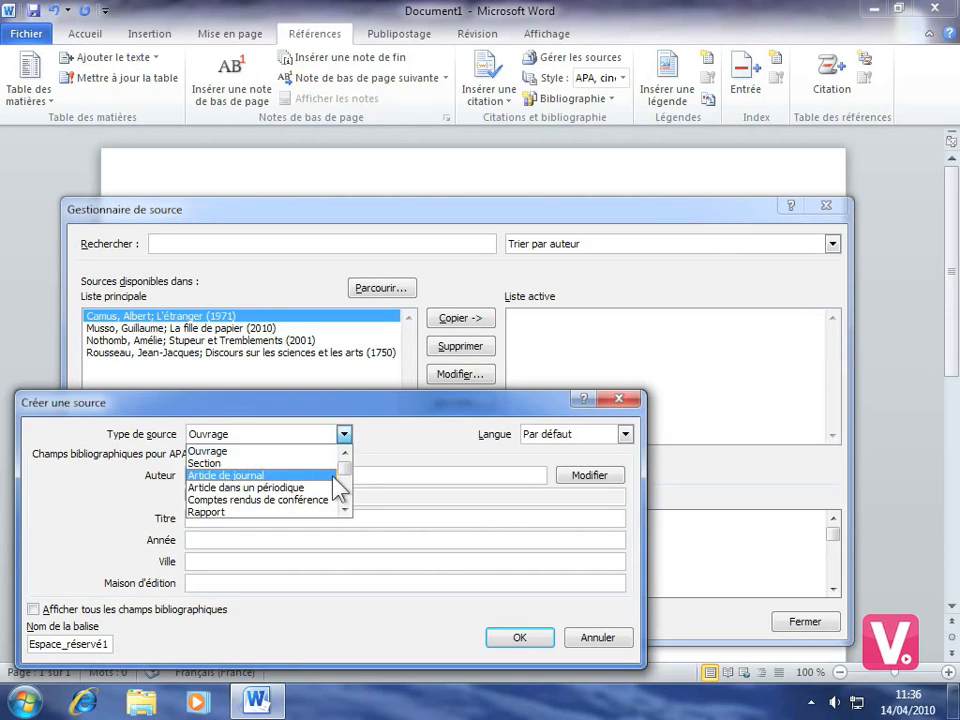
{"action": "scroll", "coordinate": [343, 487], "scroll_direction": "down", "scroll_amount": 4}
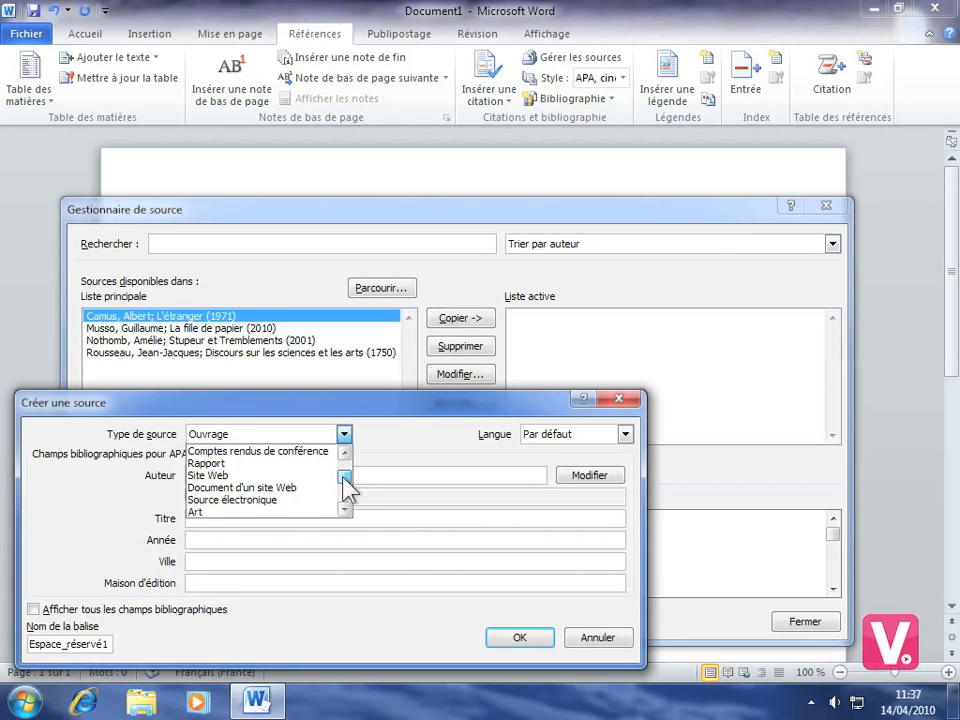
{"action": "left_click_drag", "start_coordinate": [343, 477], "coordinate": [347, 491]}
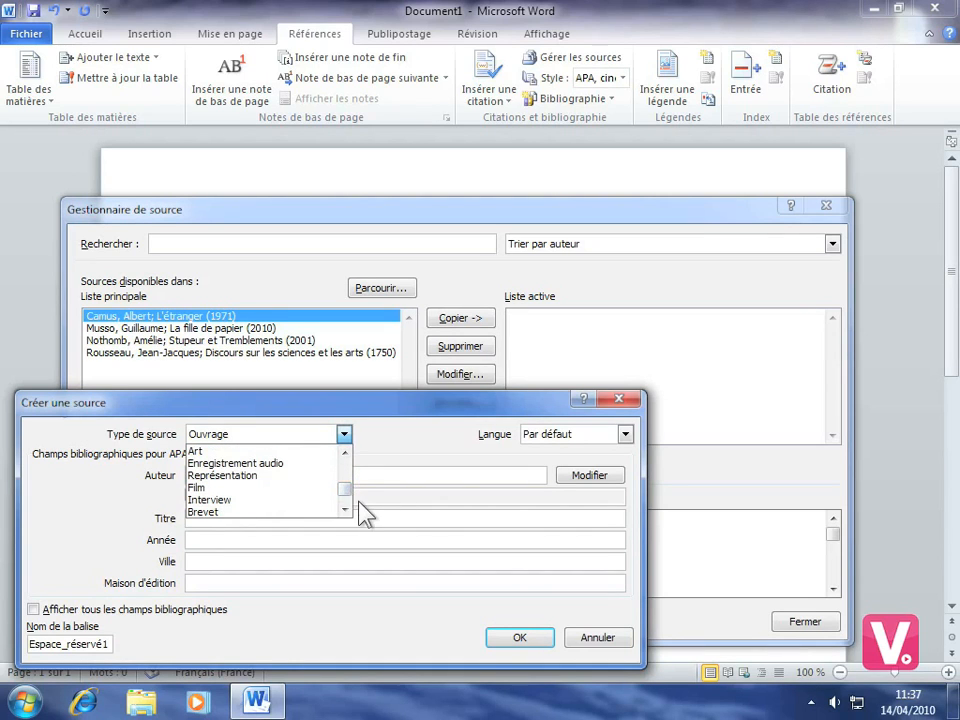
{"action": "left_click_drag", "start_coordinate": [348, 494], "coordinate": [344, 469]}
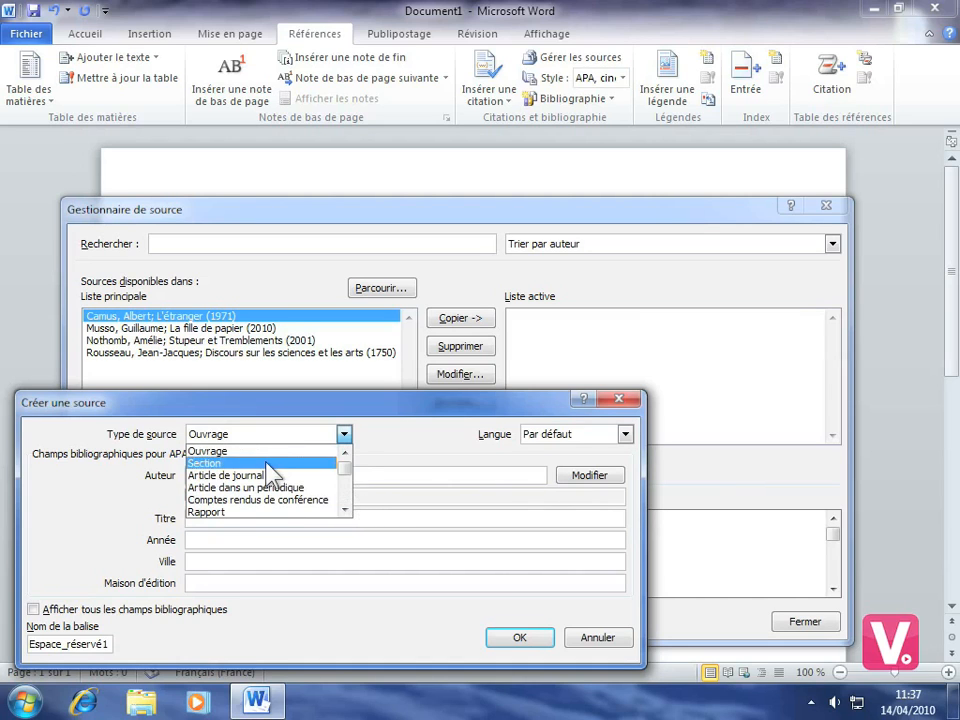
{"action": "left_click", "coordinate": [218, 450]}
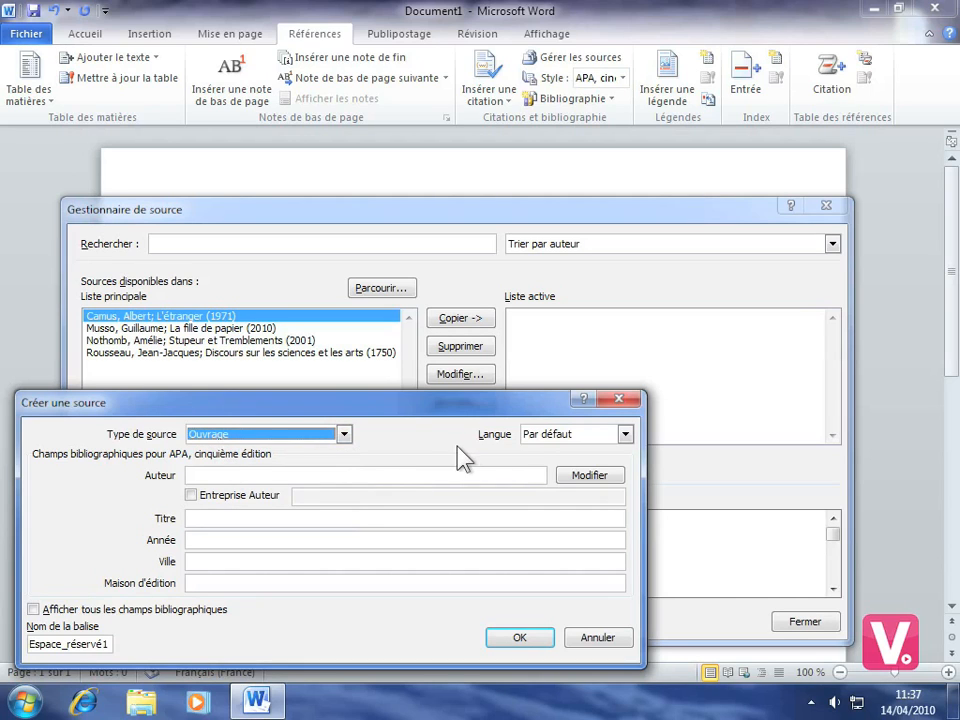
{"action": "left_click", "coordinate": [624, 434]}
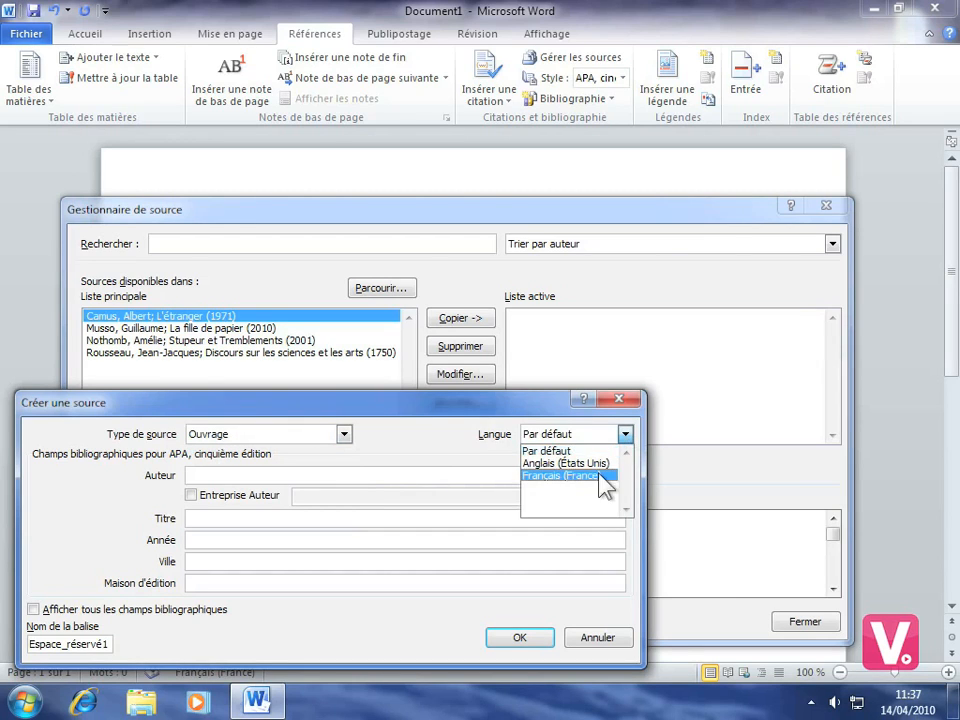
{"action": "left_click", "coordinate": [562, 475]}
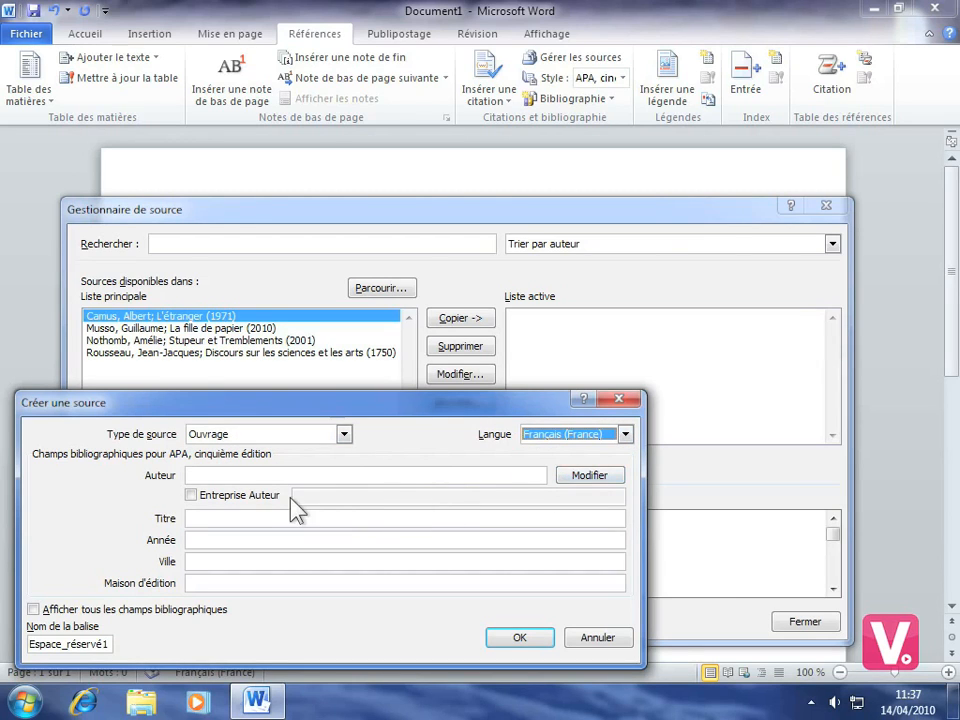
Enter Gustave Flaubert as author, "Un coeur simple" as title and 1875 as year, and save the source
{"action": "left_click", "coordinate": [198, 476]}
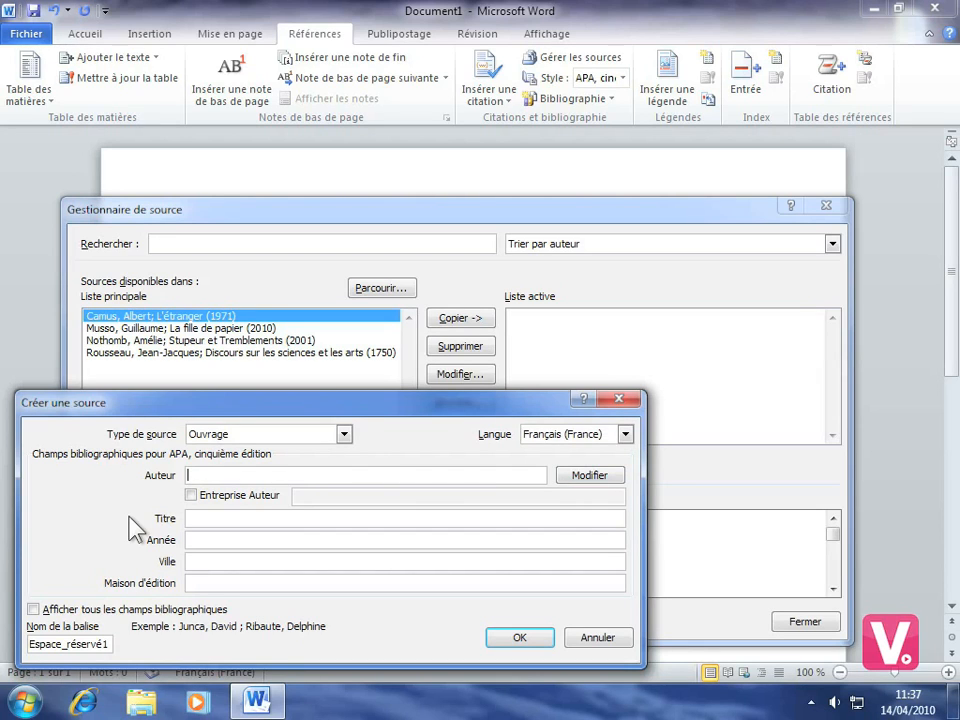
{"action": "type", "text": "Gustave "}
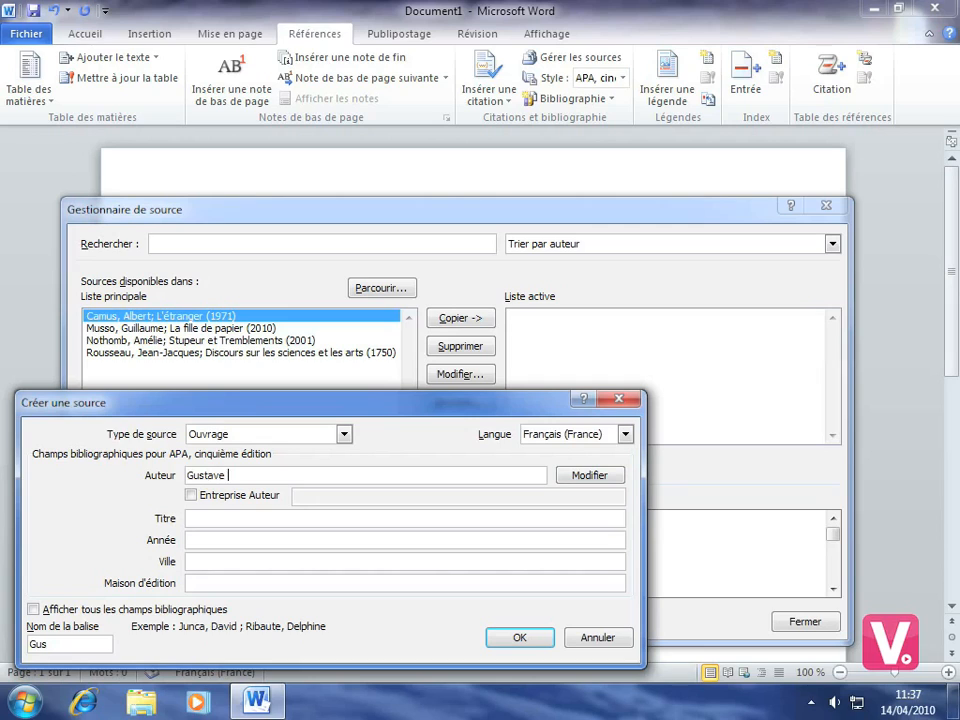
{"action": "type", "text": "Flaubert"}
{"action": "left_click", "coordinate": [206, 517]}
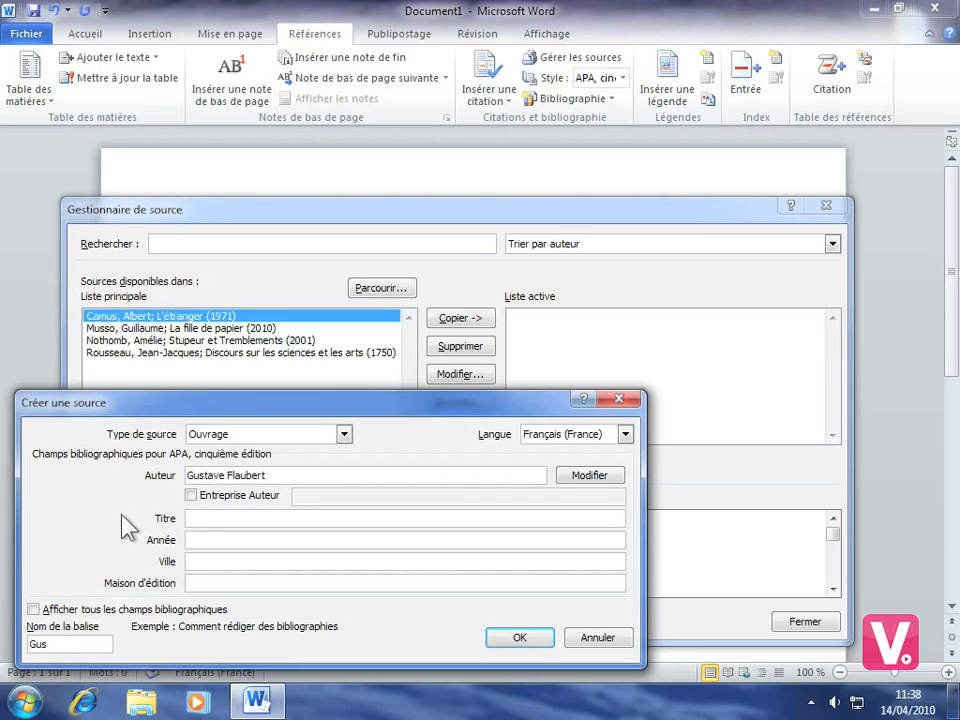
{"action": "type", "text": "Un coeur simple"}
{"action": "left_click", "coordinate": [200, 540]}
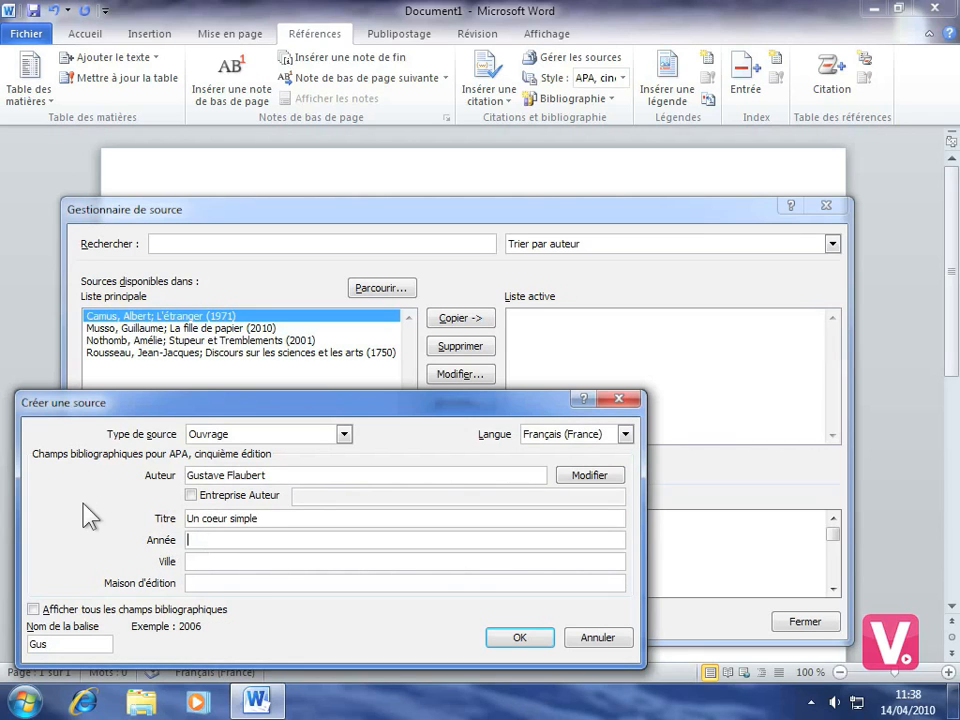
{"action": "type", "text": "1875"}
{"action": "left_click", "coordinate": [517, 638]}
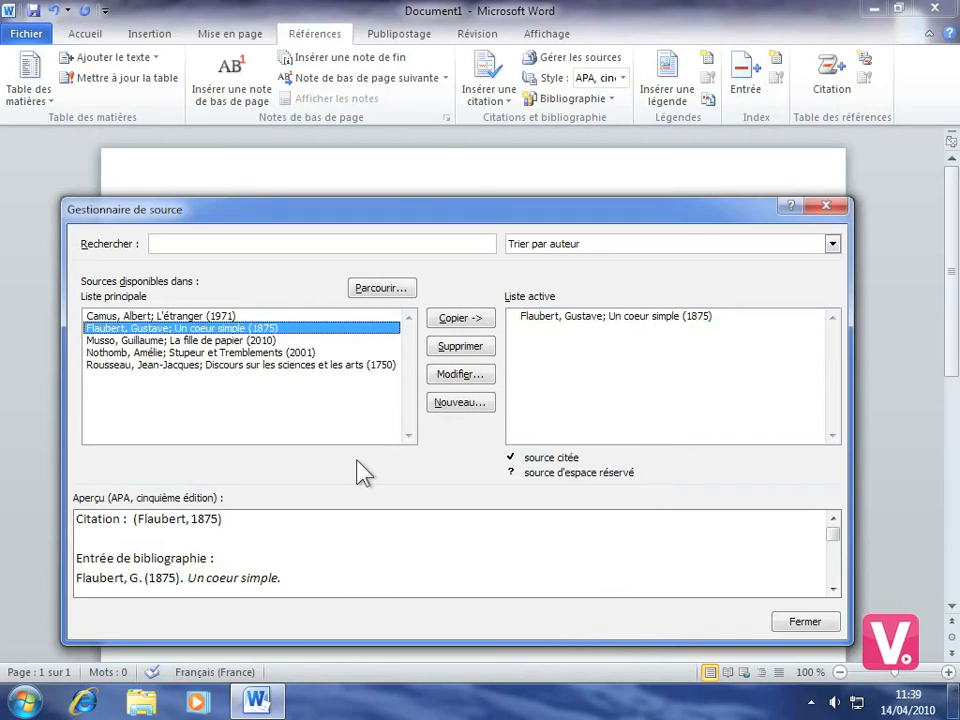
Create another Ouvrage source with author Alexandre Dumas, title "Vingt ans après" and year 1845
{"action": "left_click", "coordinate": [459, 404]}
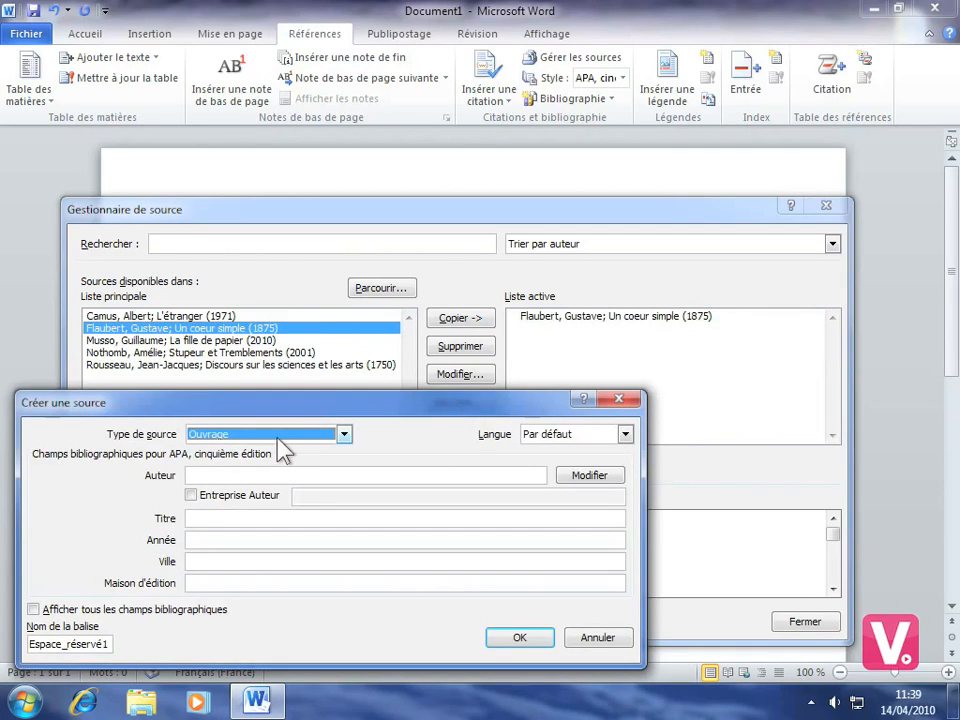
{"action": "left_click", "coordinate": [208, 474]}
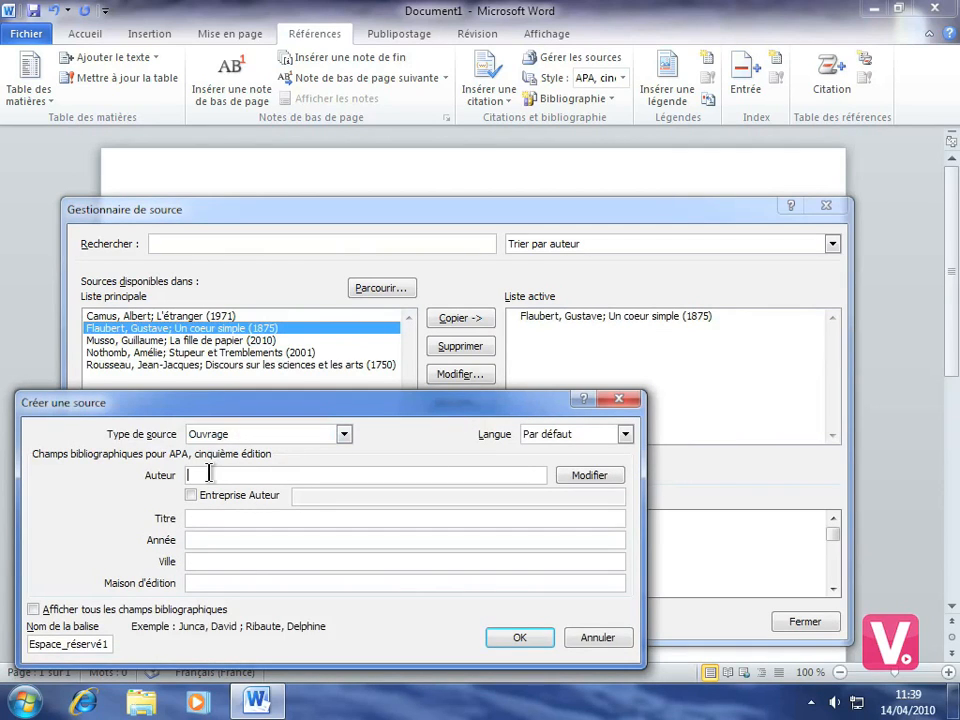
{"action": "type", "text": "Al"}
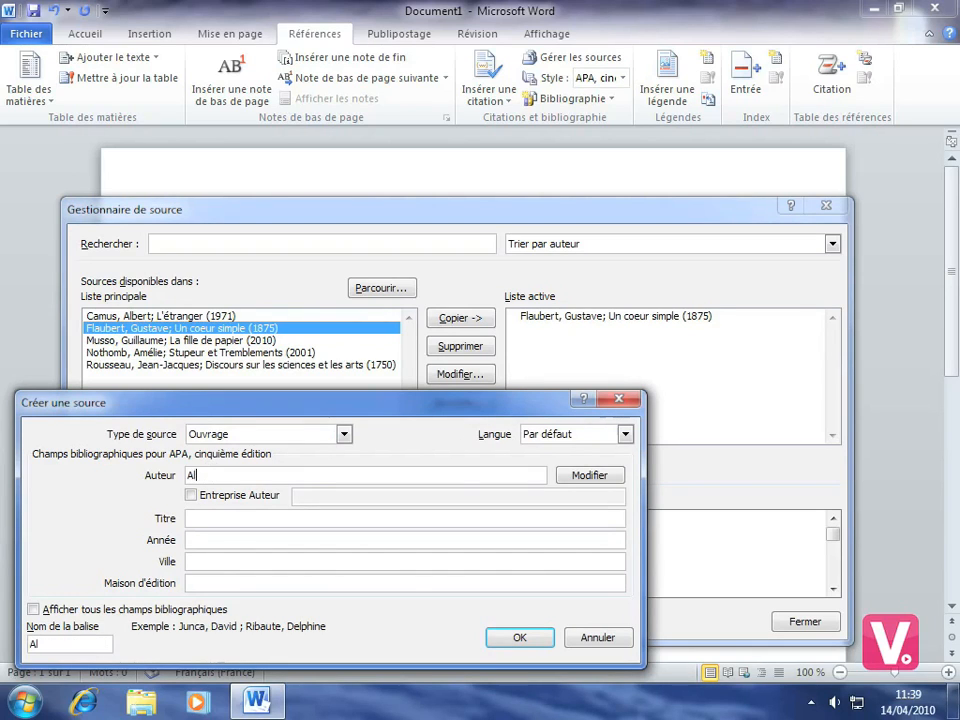
{"action": "type", "text": "exandre Dumas"}
{"action": "left_click", "coordinate": [218, 517]}
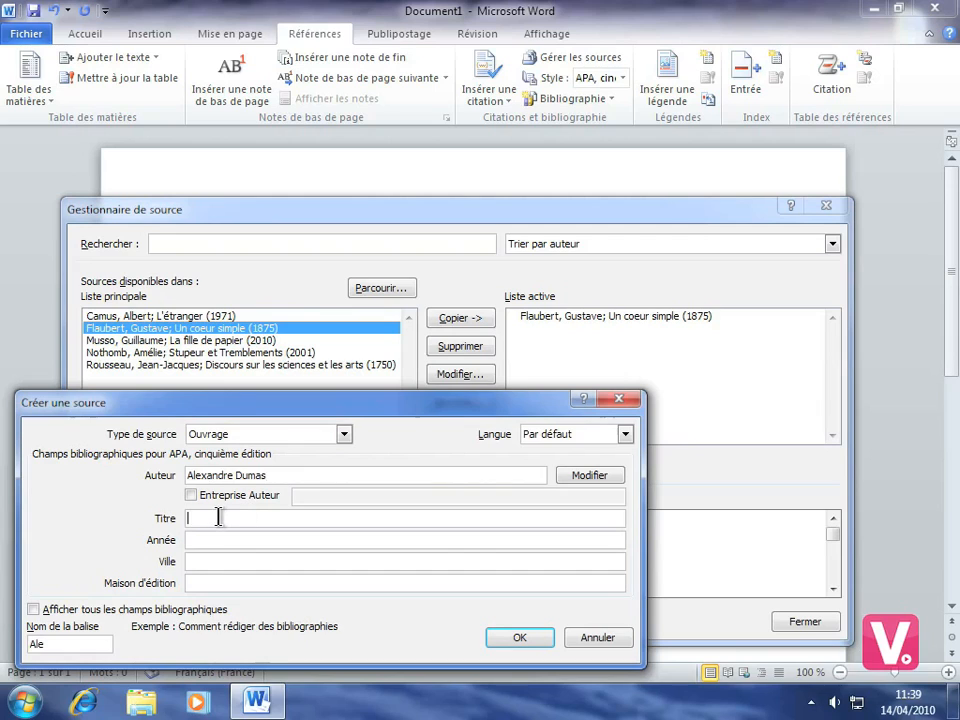
{"action": "type", "text": "Vingt ans après"}
{"action": "left_click", "coordinate": [215, 540]}
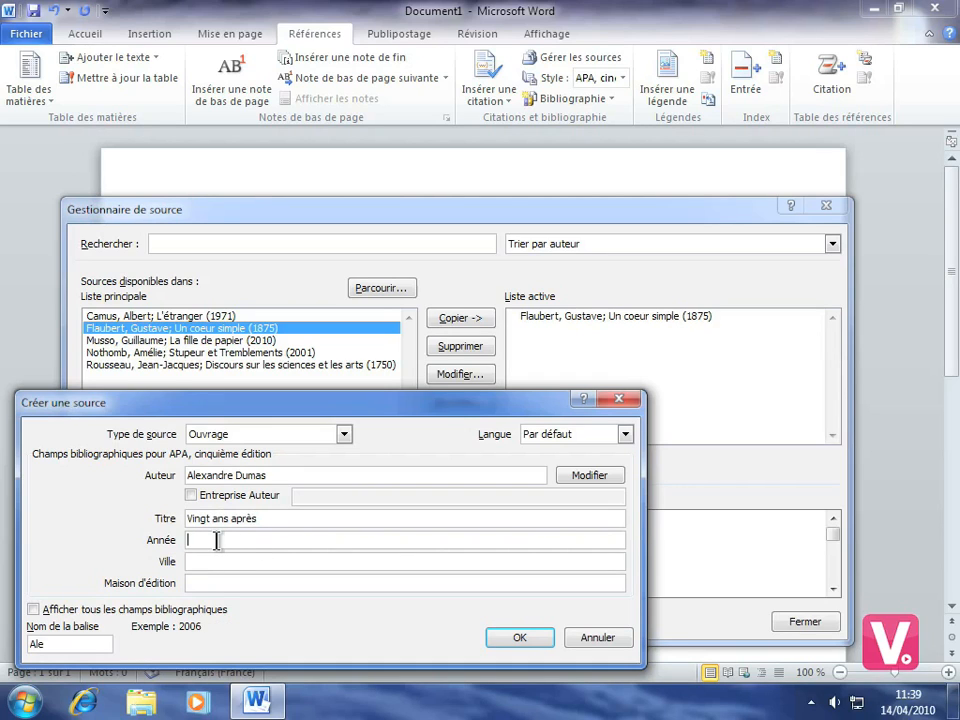
{"action": "type", "text": "1845"}
{"action": "left_click", "coordinate": [519, 640]}
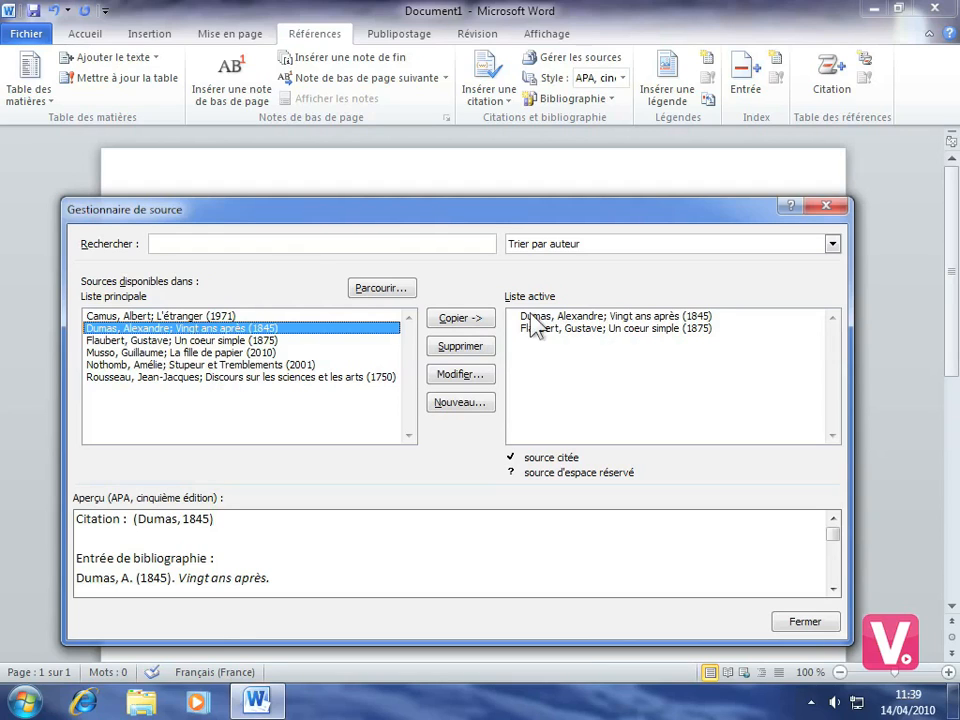
Remove "Vingt ans après" from the active list, copy Rousseau's "Discours sur les sciences et les arts" into it, and close the source manager
{"action": "left_click", "coordinate": [603, 318]}
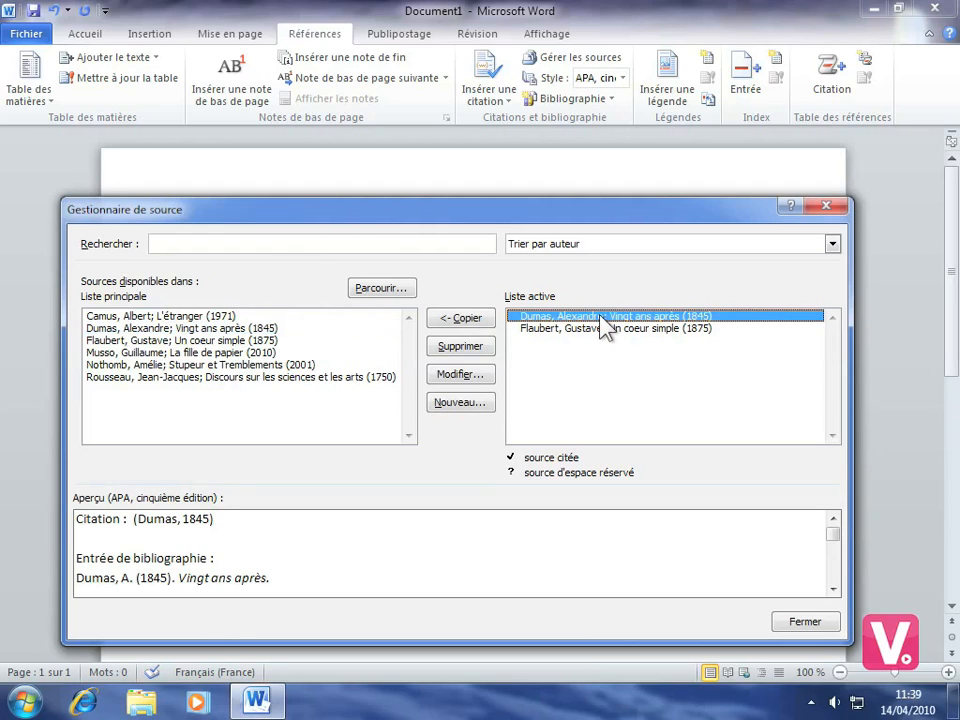
{"action": "left_click", "coordinate": [466, 347]}
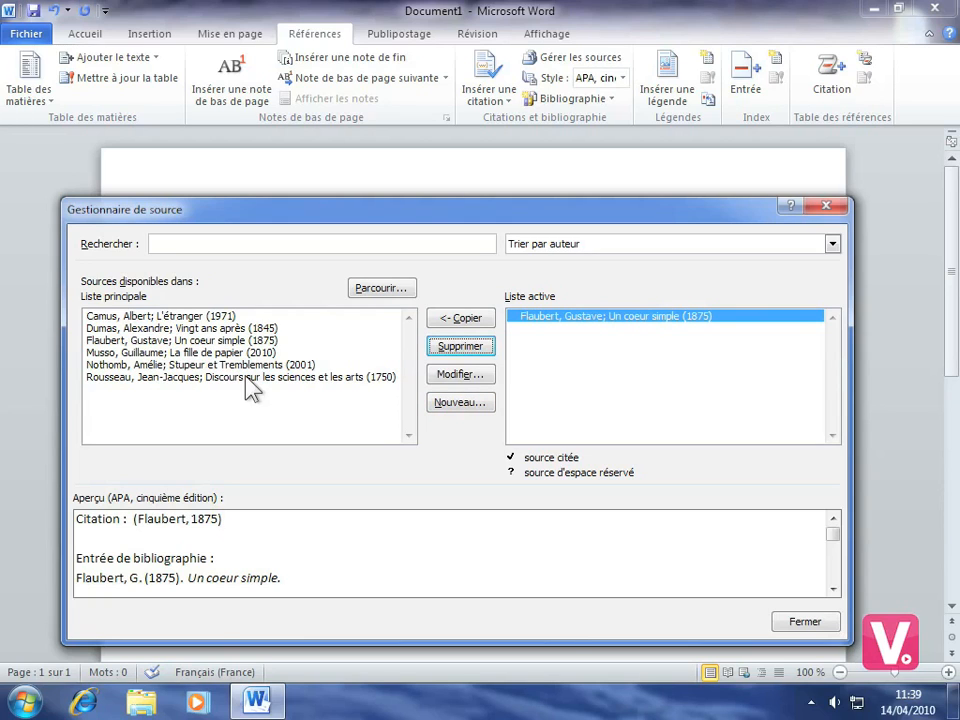
{"action": "left_click", "coordinate": [198, 388]}
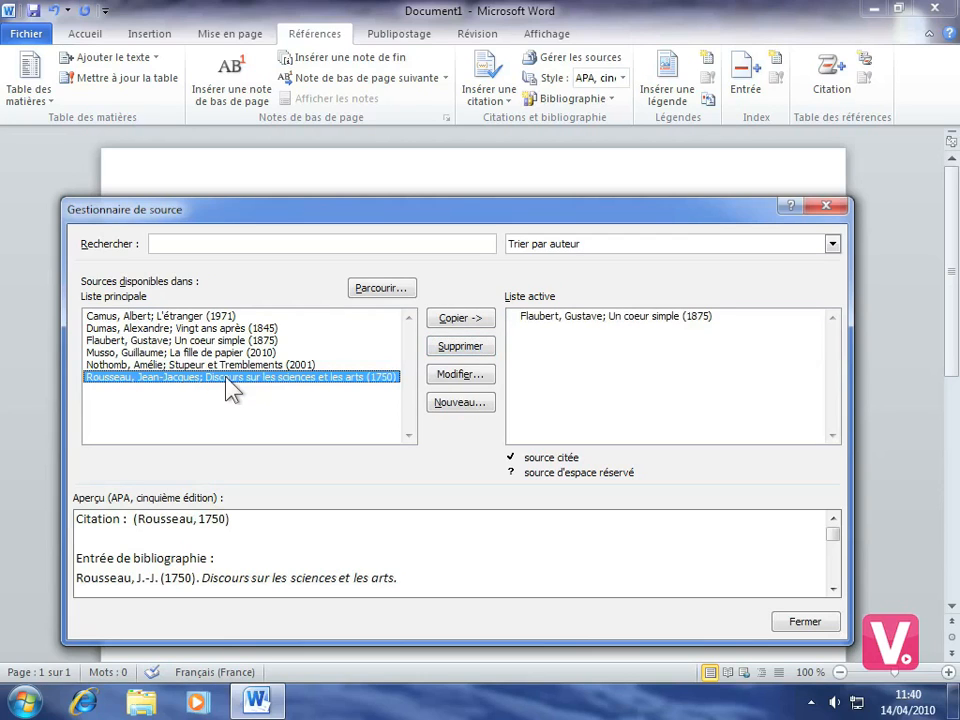
{"action": "left_click", "coordinate": [470, 320]}
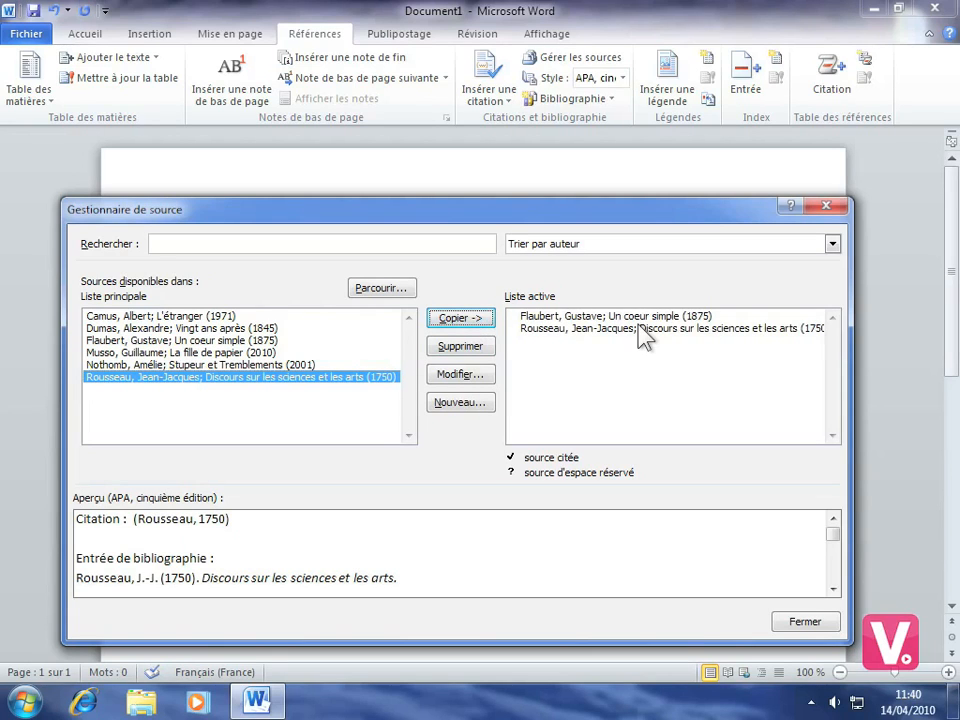
{"action": "left_click", "coordinate": [800, 622]}
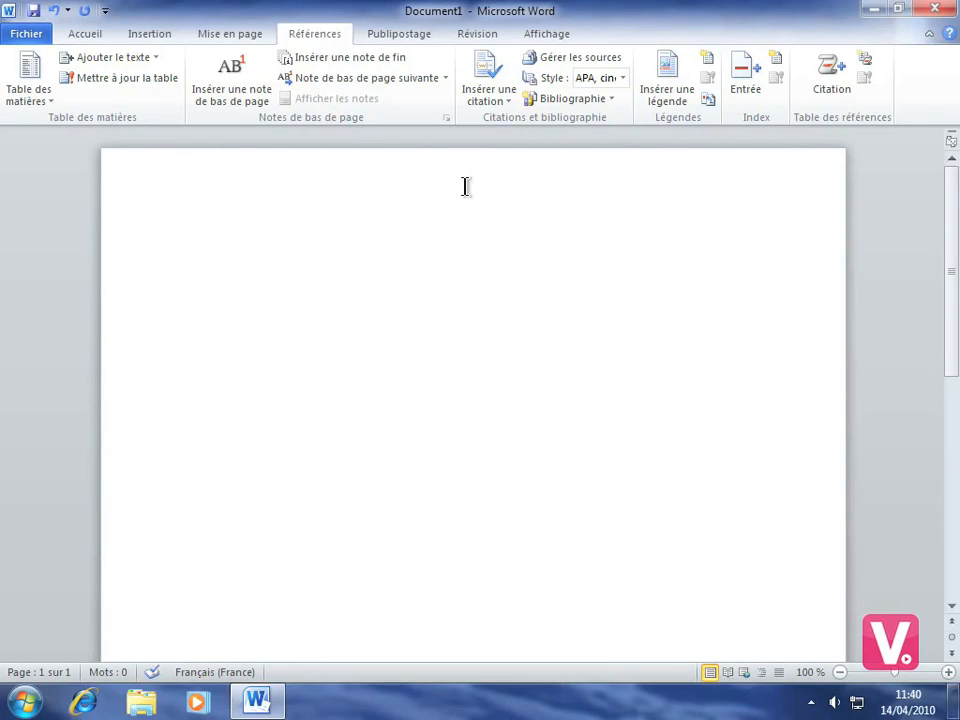
Insert a citation of Rousseau's "Discours sur les sciences et les arts" into the document
{"action": "left_click", "coordinate": [497, 100]}
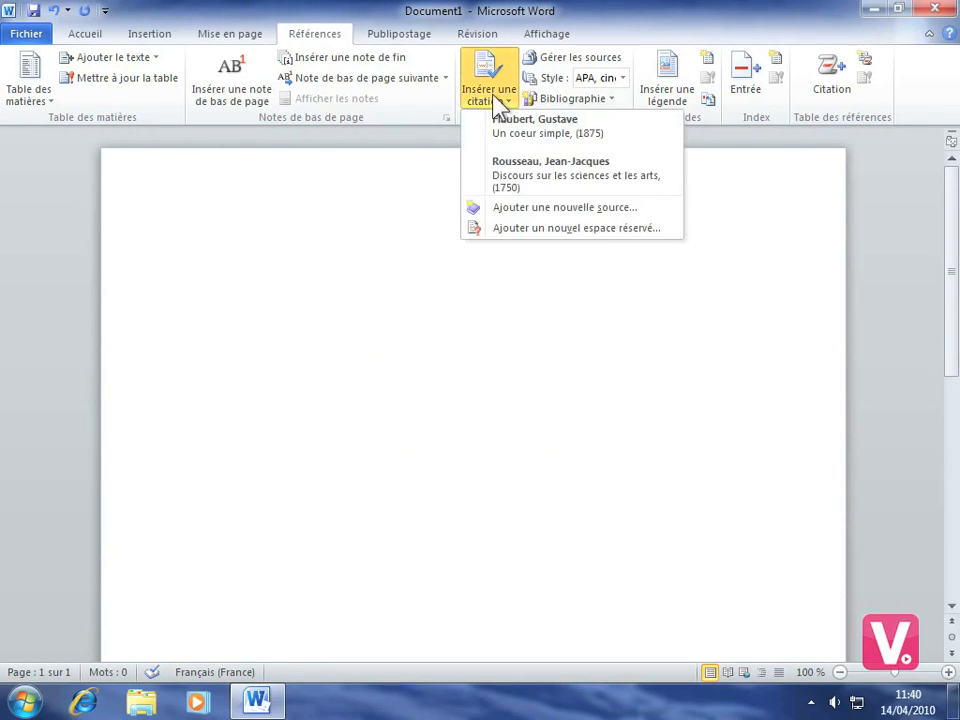
{"action": "left_click", "coordinate": [561, 178]}
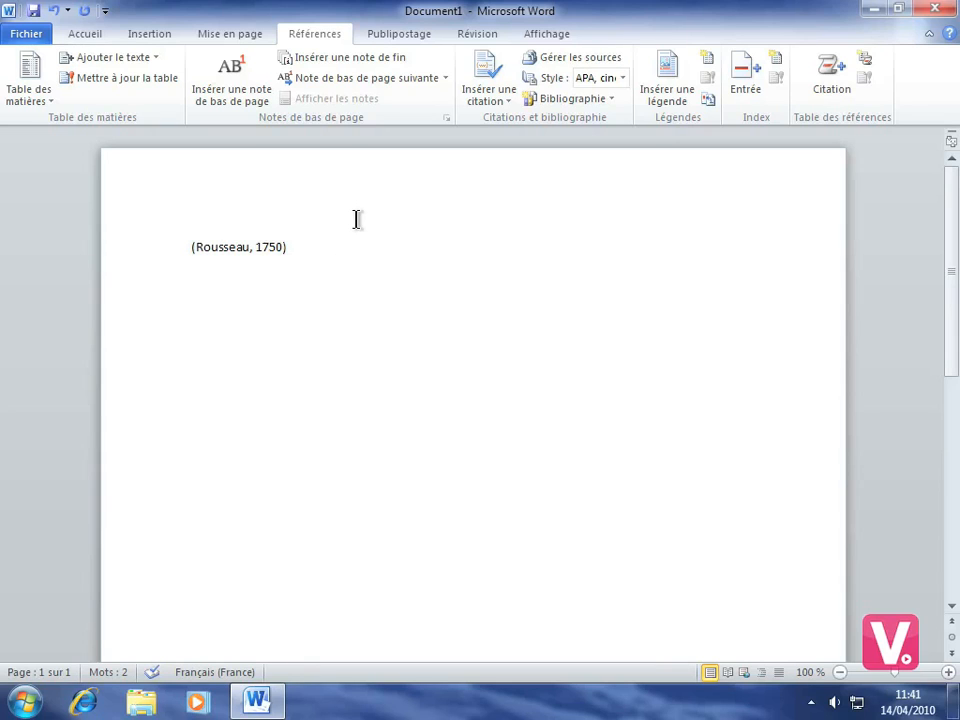
Copy Nothomb's "Stupeur et Tremblements" and Dumas's "Vingt ans après" from the main source list into the active list
{"action": "left_click", "coordinate": [553, 62]}
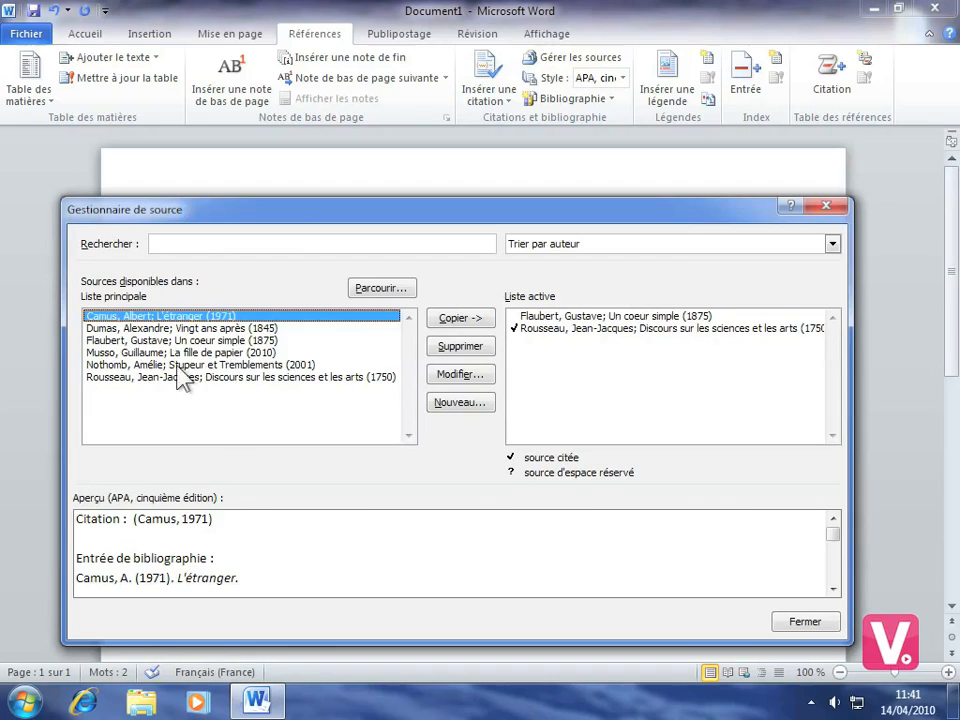
{"action": "left_click", "coordinate": [247, 365]}
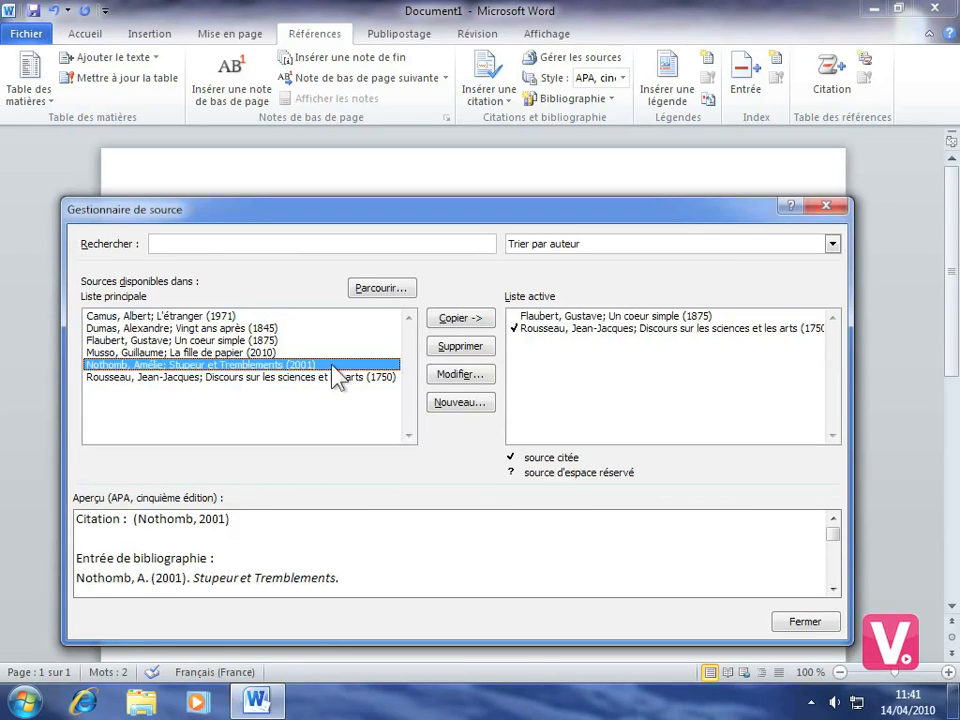
{"action": "left_click", "coordinate": [474, 320]}
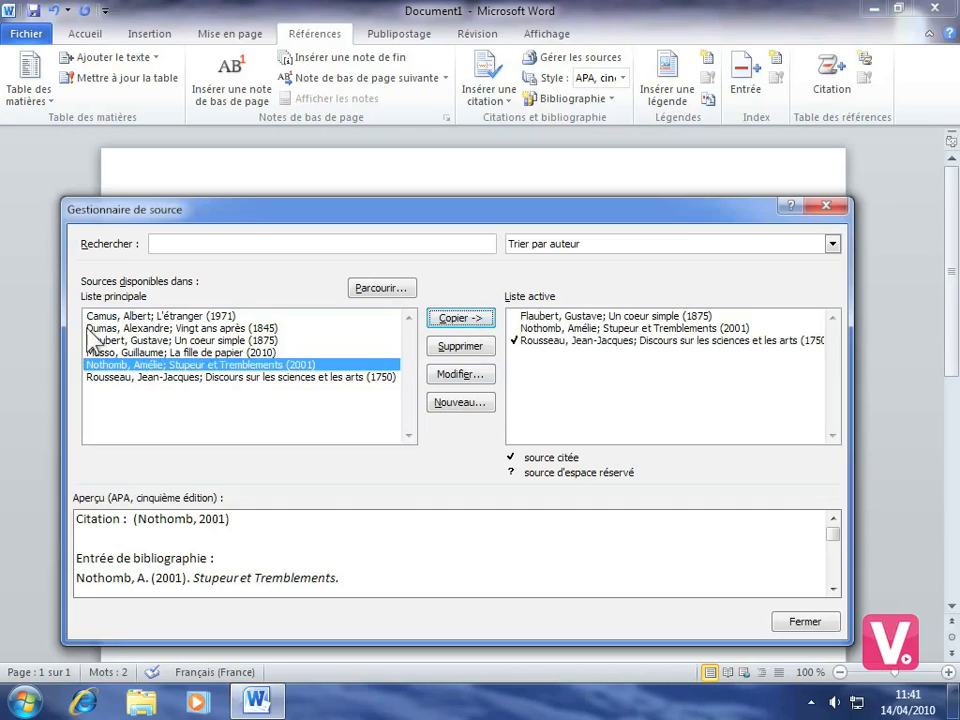
{"action": "left_click", "coordinate": [165, 329]}
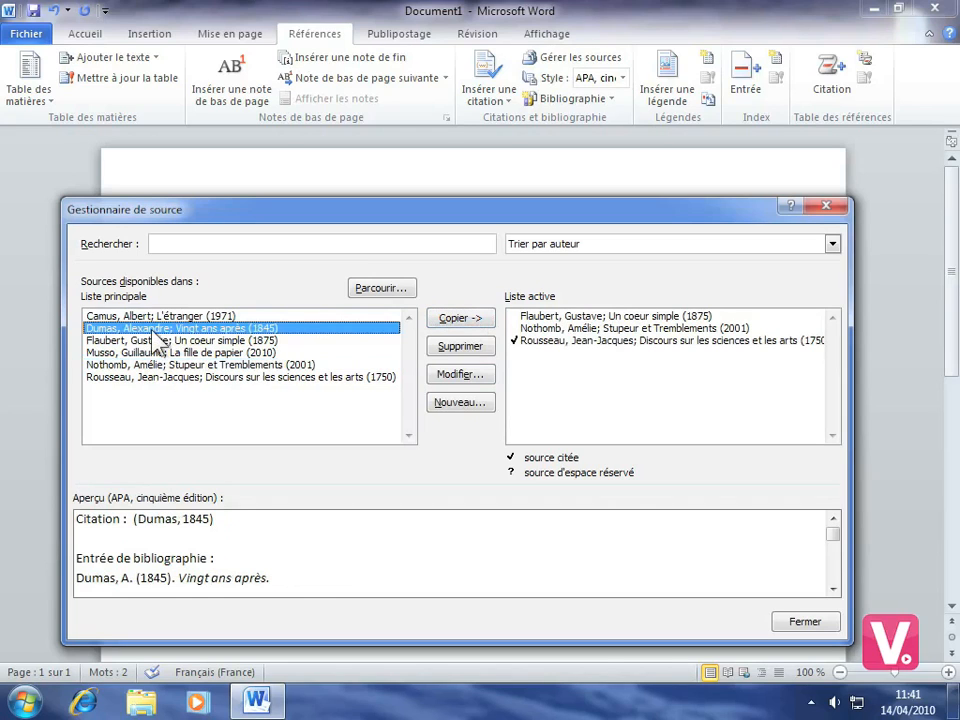
{"action": "left_click", "coordinate": [472, 320]}
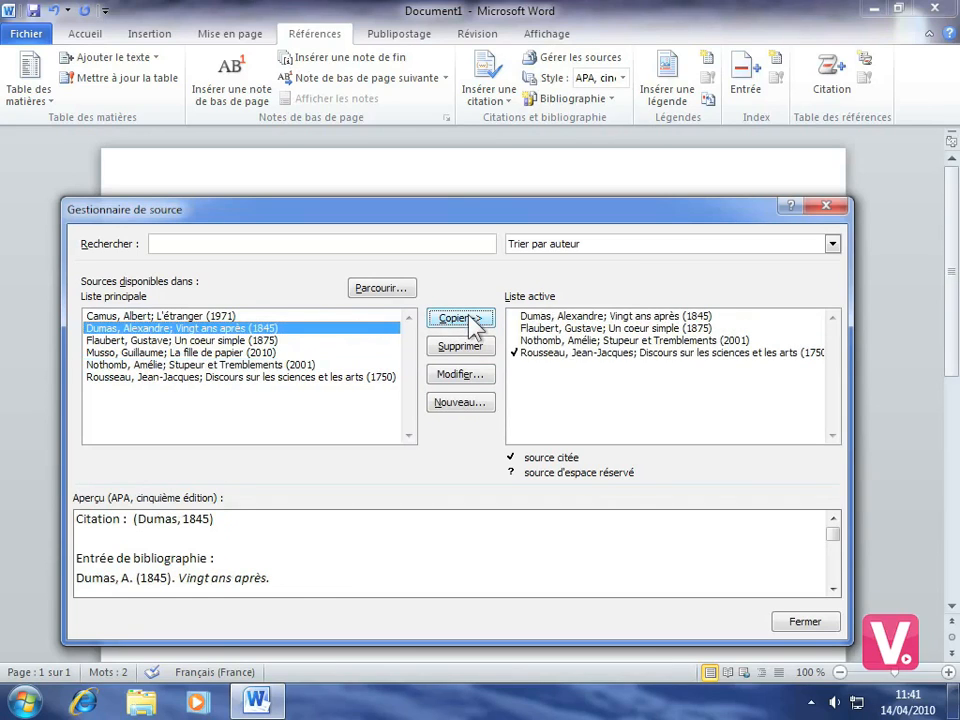
{"action": "left_click", "coordinate": [812, 621]}
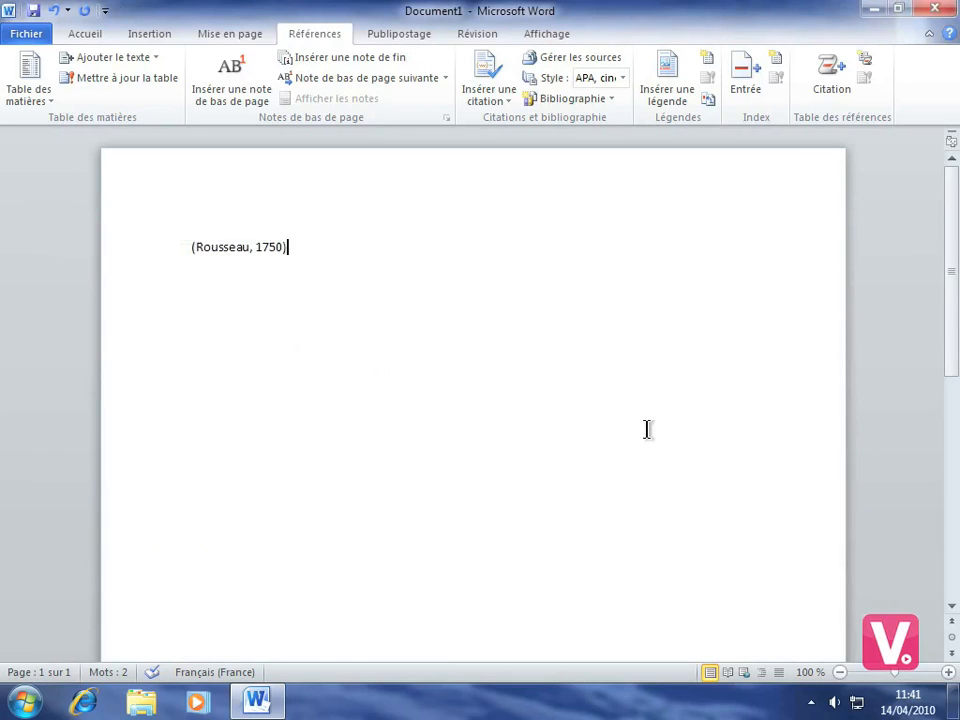
Insert the predefined Bibliographie three paragraphs below the Rousseau citation
{"action": "key", "text": "Return"}
{"action": "key", "text": "Return"}
{"action": "key", "text": "Return"}
{"action": "left_click", "coordinate": [604, 104]}
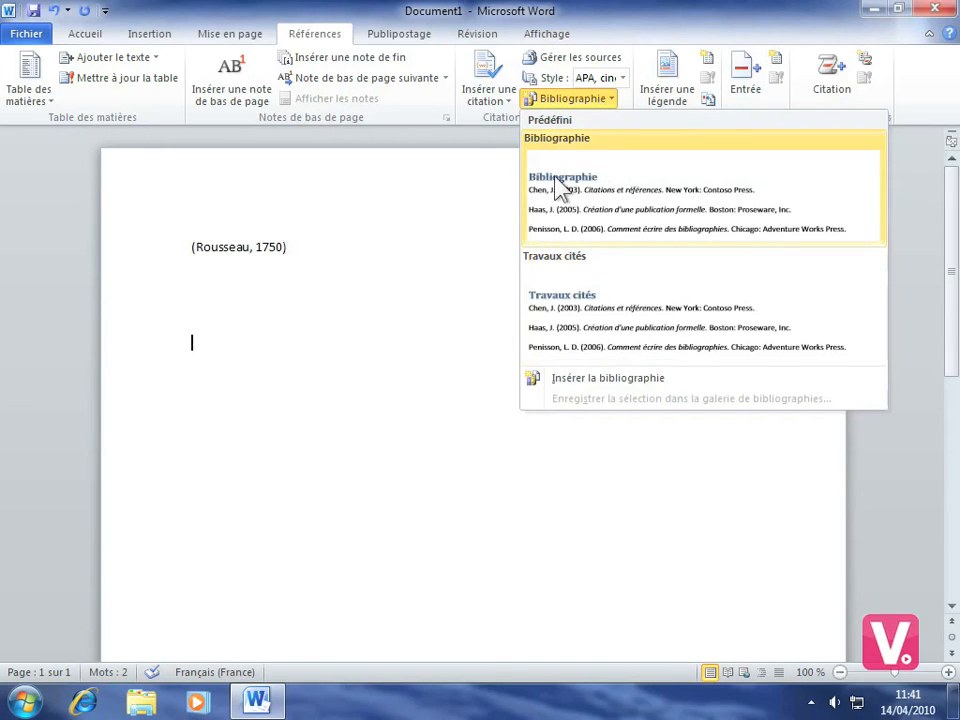
{"action": "left_click", "coordinate": [561, 203]}
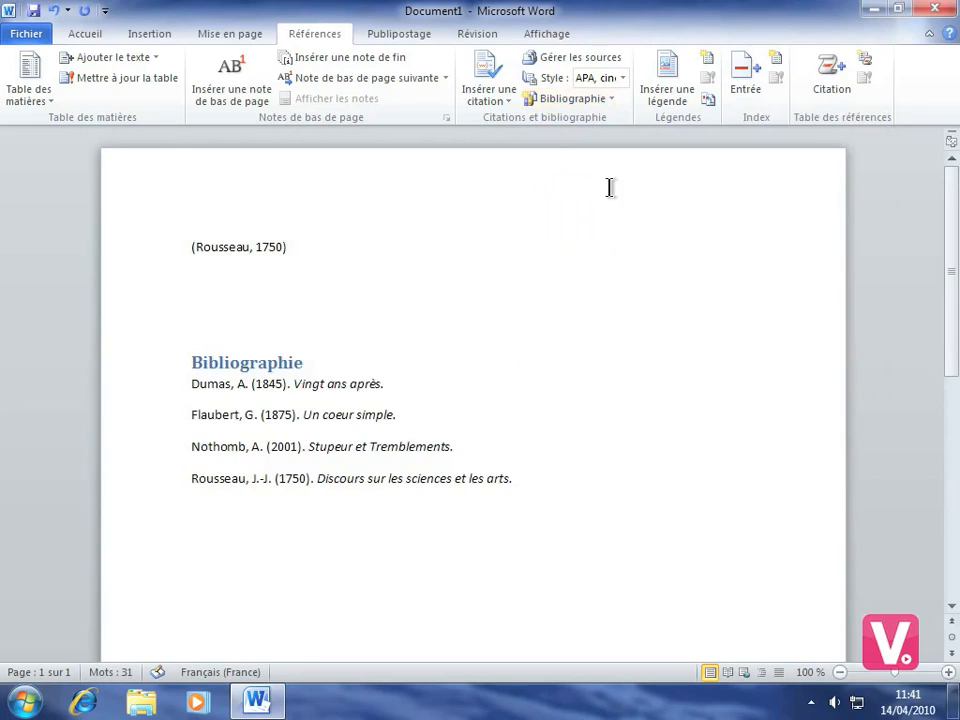